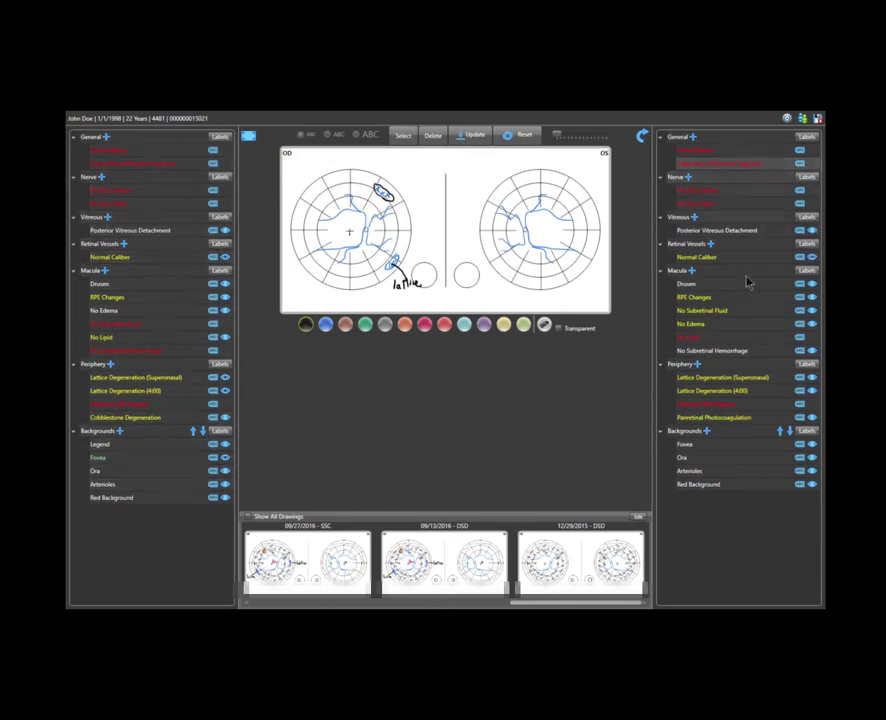
# Step: Select the OD Normal Caliber vessel drawing and shrink it from its upper nasal corner toward the optic nerve
pyautogui.click(117, 263)
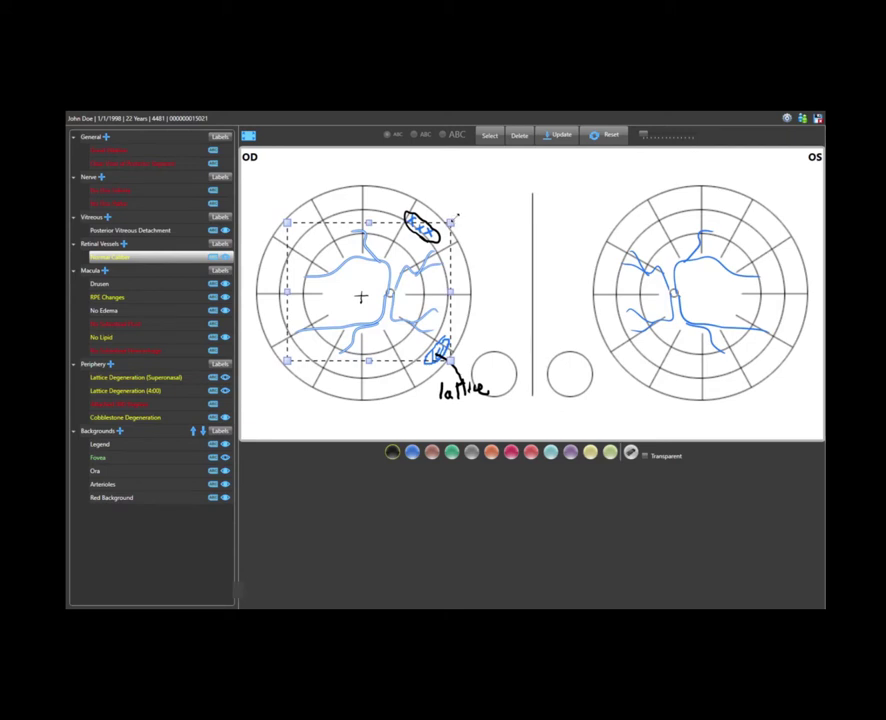
pyautogui.click(455, 218)
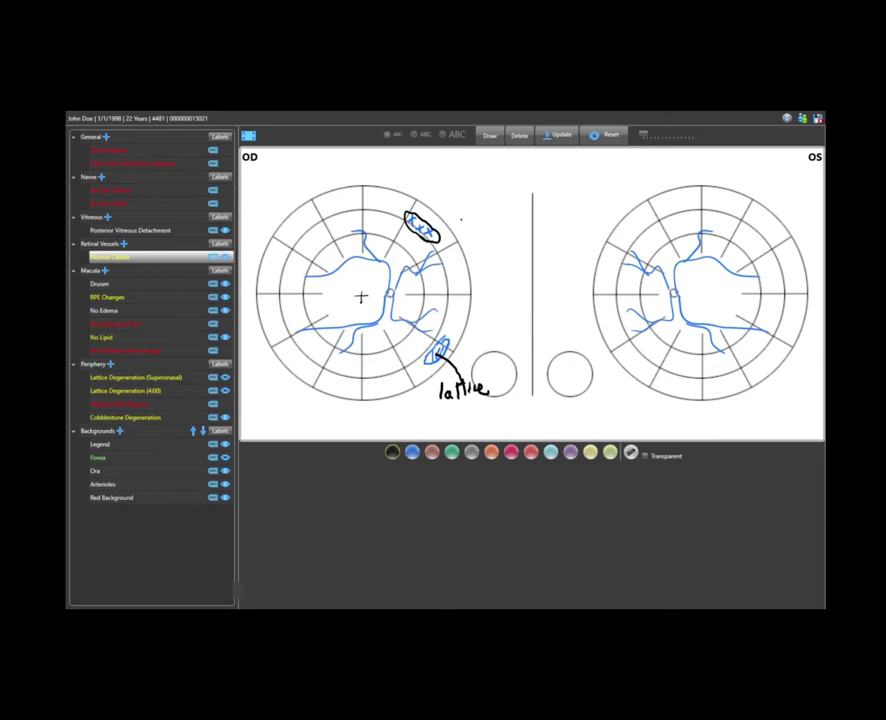
pyautogui.click(130, 260)
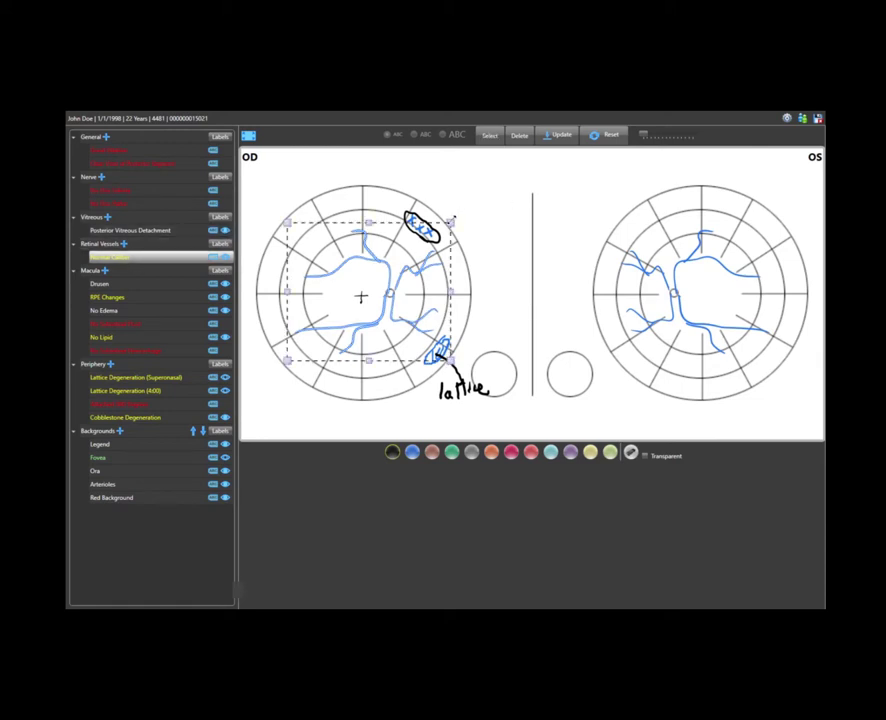
pyautogui.click(451, 216)
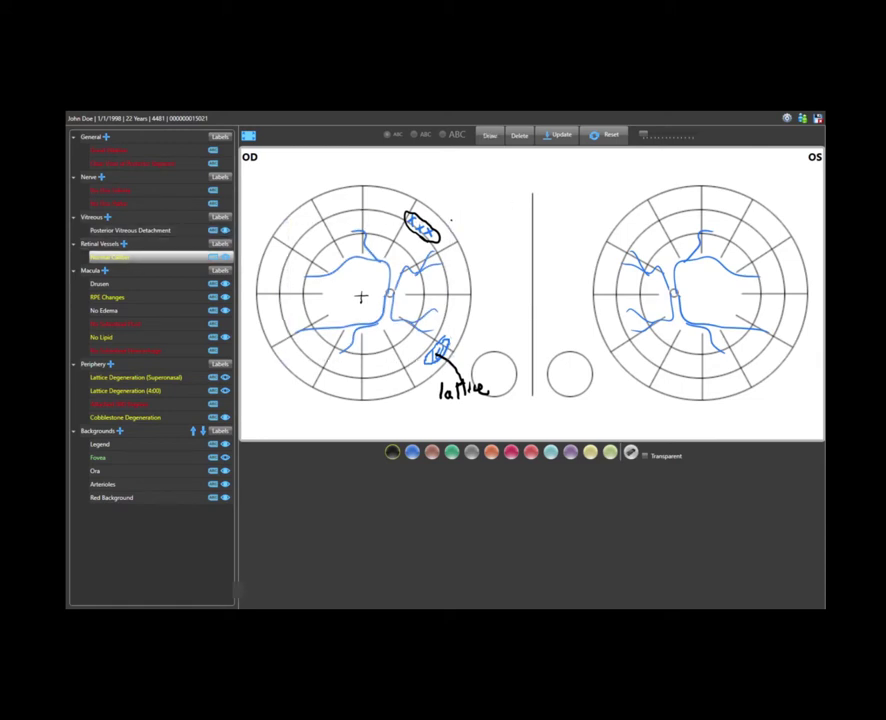
pyautogui.click(123, 258)
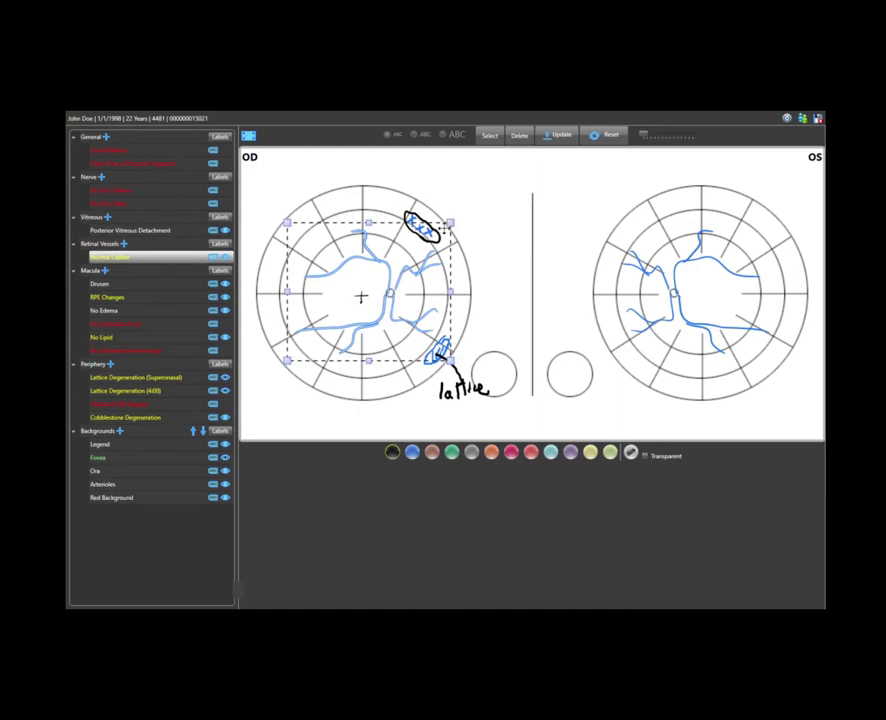
pyautogui.moveTo(448, 225)
pyautogui.mouseDown()
pyautogui.moveTo(391, 256)
pyautogui.moveTo(380, 286)
pyautogui.moveTo(391, 283)
pyautogui.mouseUp()
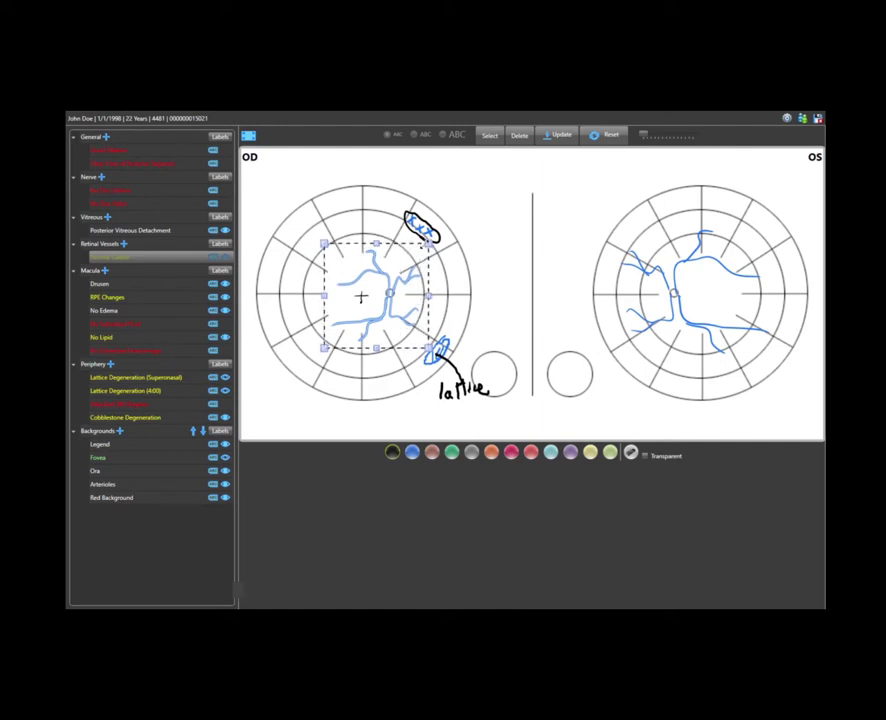
# Step: Stretch the OD vessel drawing vertically up to the outer ring and reselect it
pyautogui.moveTo(375, 243); pyautogui.dragTo(375, 187)
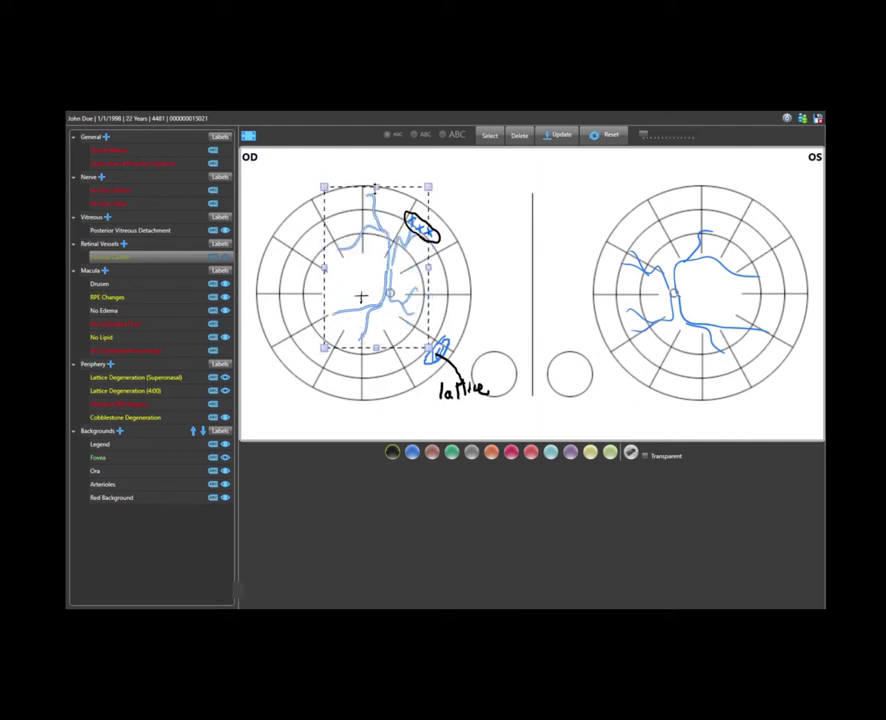
pyautogui.click(376, 181)
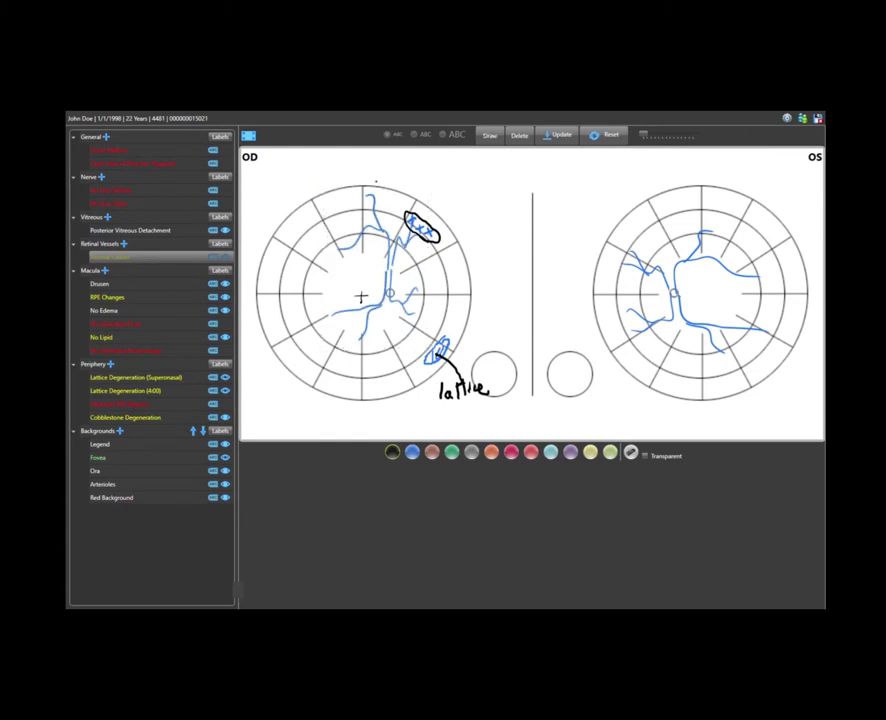
pyautogui.click(125, 257)
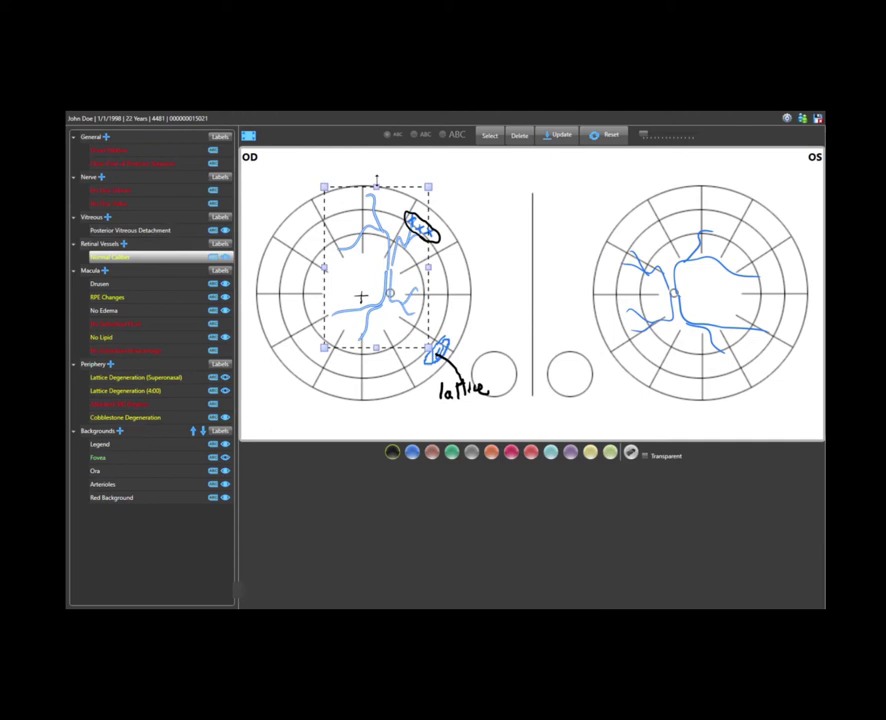
pyautogui.click(377, 181)
pyautogui.click(109, 257)
pyautogui.click(376, 184)
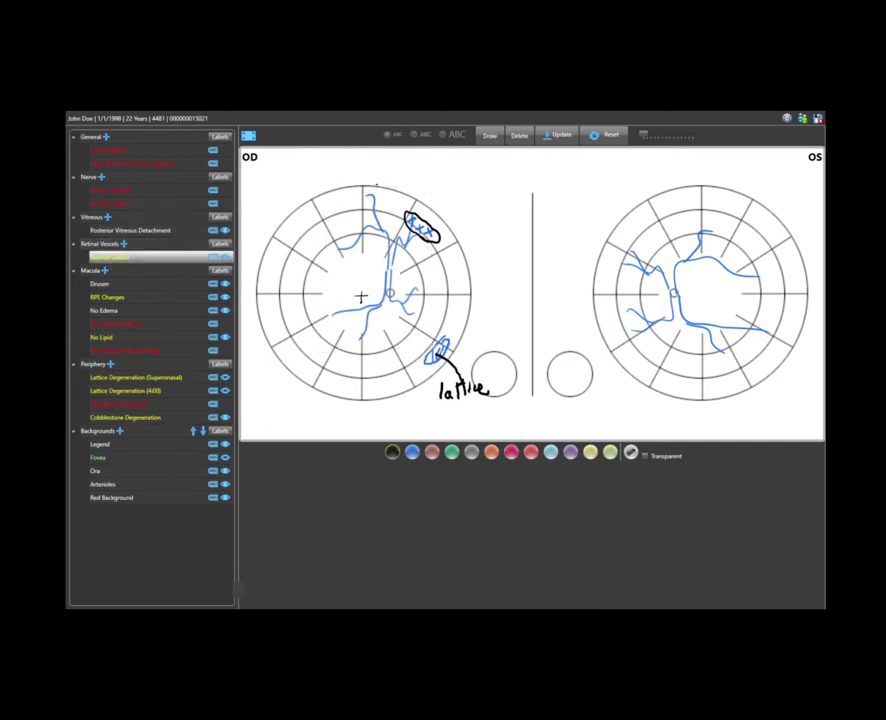
pyautogui.click(109, 261)
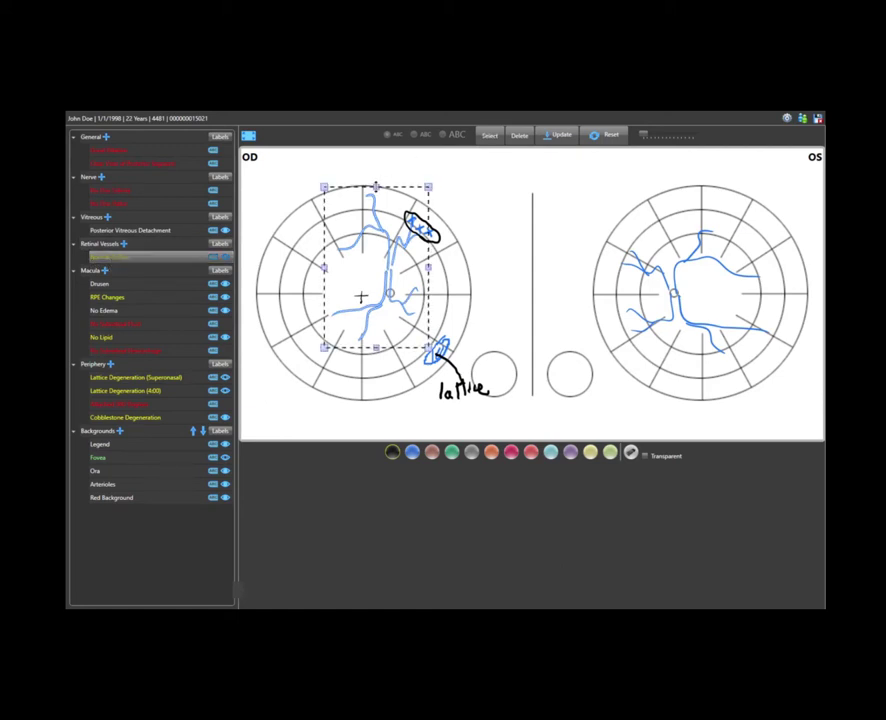
# Step: Compress the OD vessel drawing vertically, widen it slightly, and reposition it so the vessels meet at the optic nerve
pyautogui.moveTo(376, 186)
pyautogui.mouseDown()
pyautogui.moveTo(376, 253)
pyautogui.moveTo(376, 237)
pyautogui.moveTo(388, 269)
pyautogui.mouseUp()
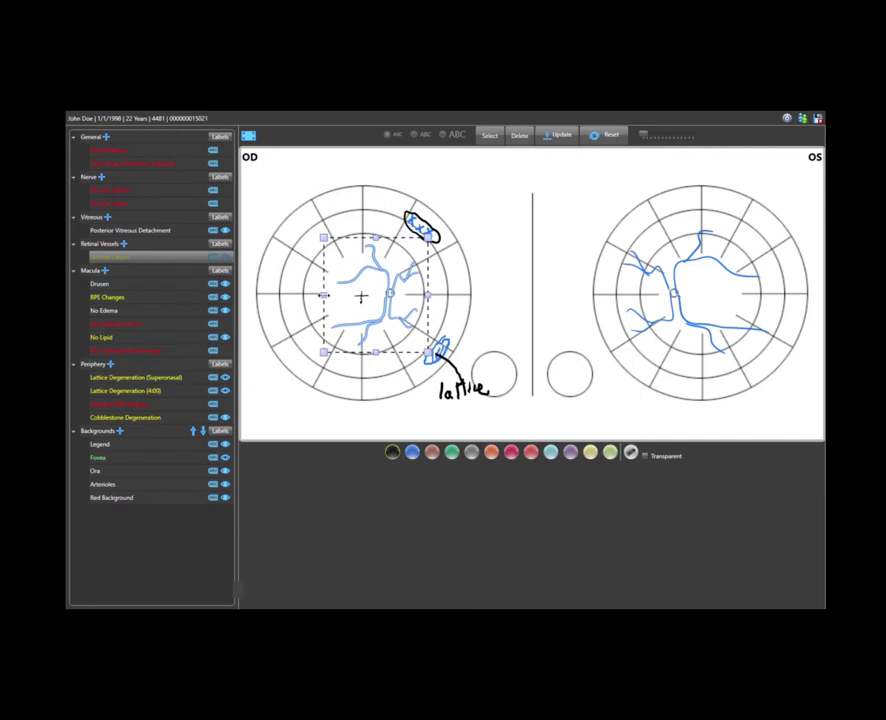
pyautogui.moveTo(323, 295)
pyautogui.mouseDown()
pyautogui.moveTo(293, 296)
pyautogui.moveTo(309, 295)
pyautogui.mouseUp()
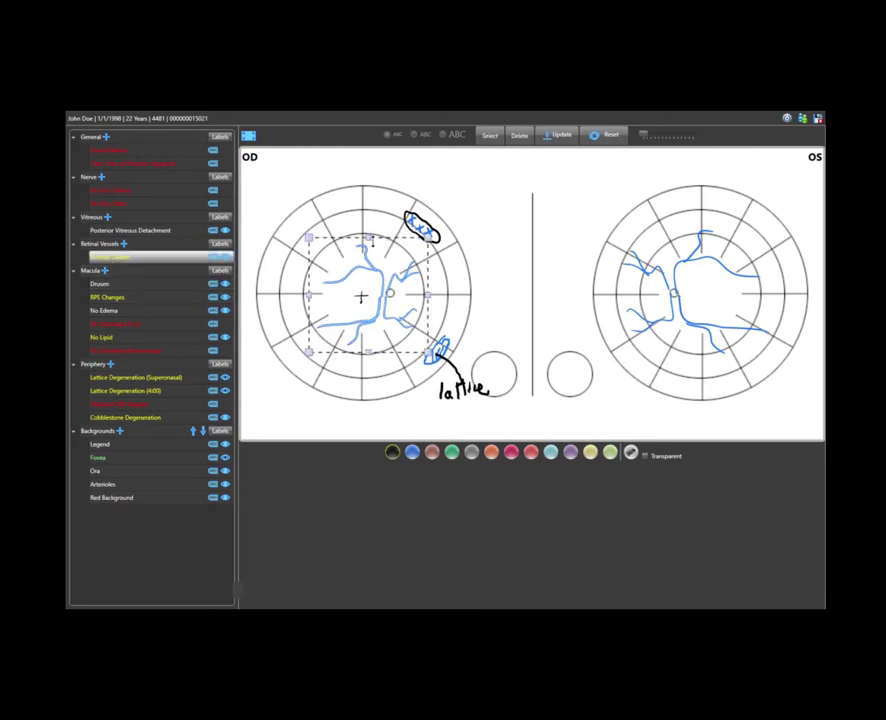
pyautogui.moveTo(368, 252); pyautogui.dragTo(372, 283)
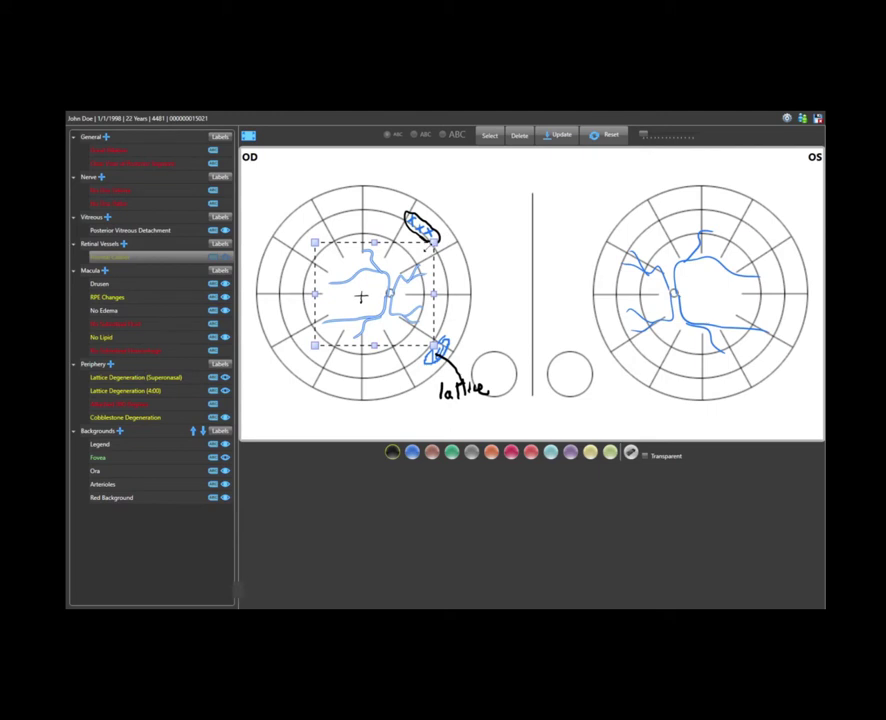
pyautogui.moveTo(433, 243); pyautogui.dragTo(428, 247)
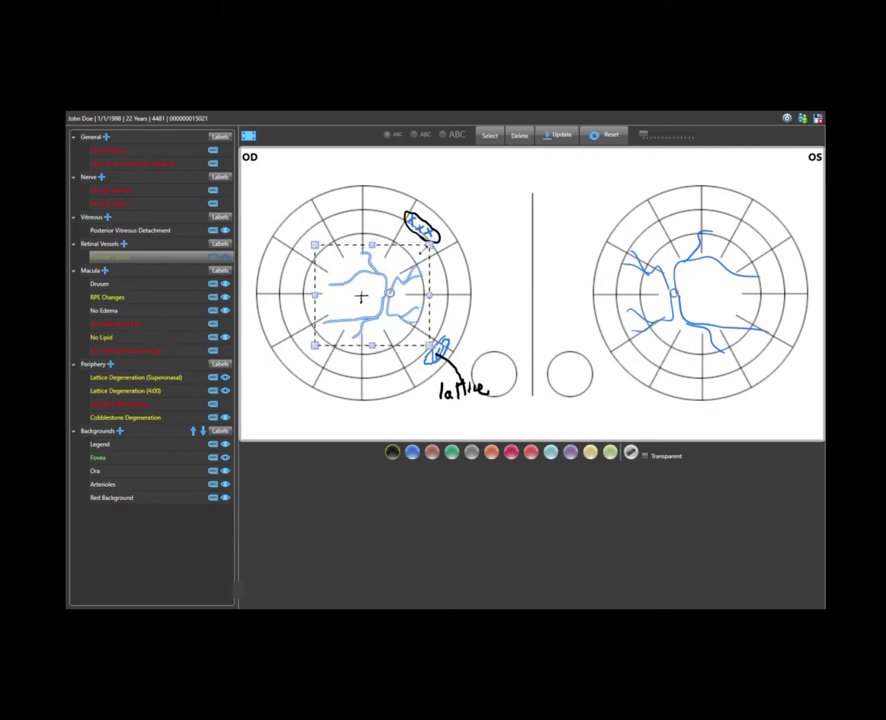
pyautogui.moveTo(424, 251); pyautogui.dragTo(392, 250)
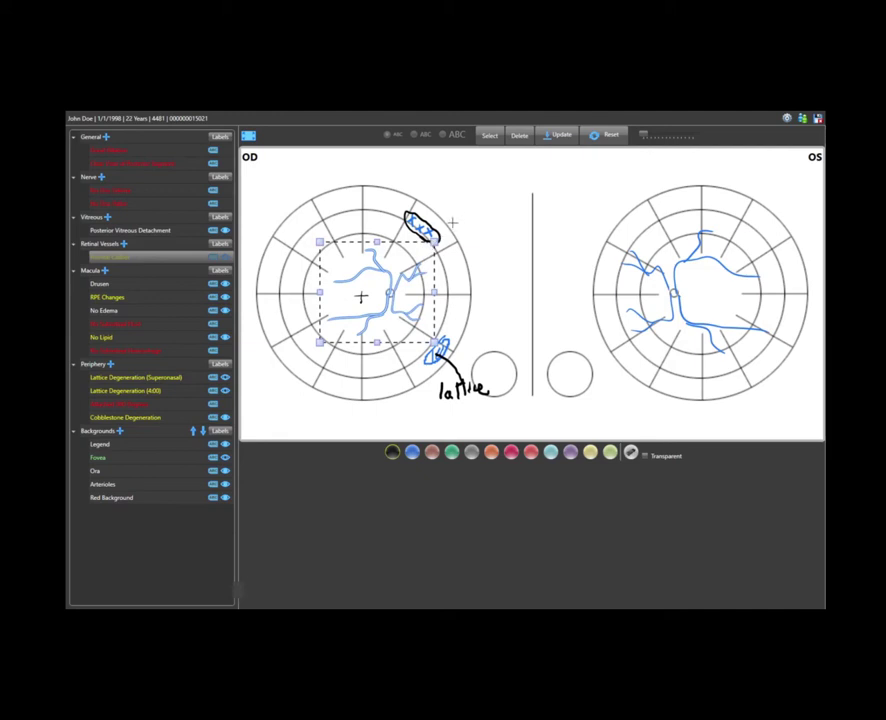
pyautogui.click(489, 135)
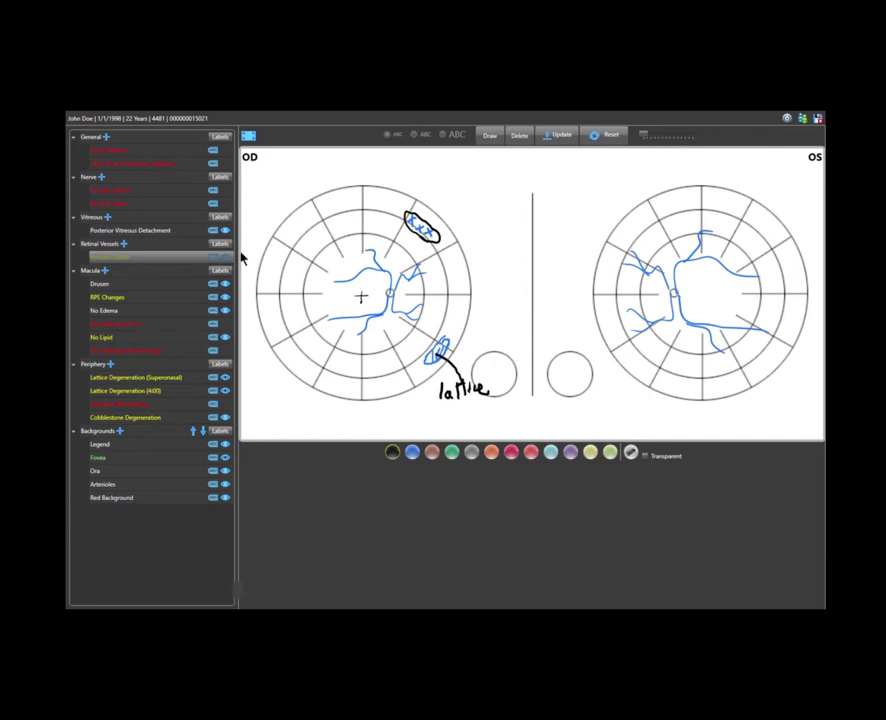
pyautogui.click(111, 258)
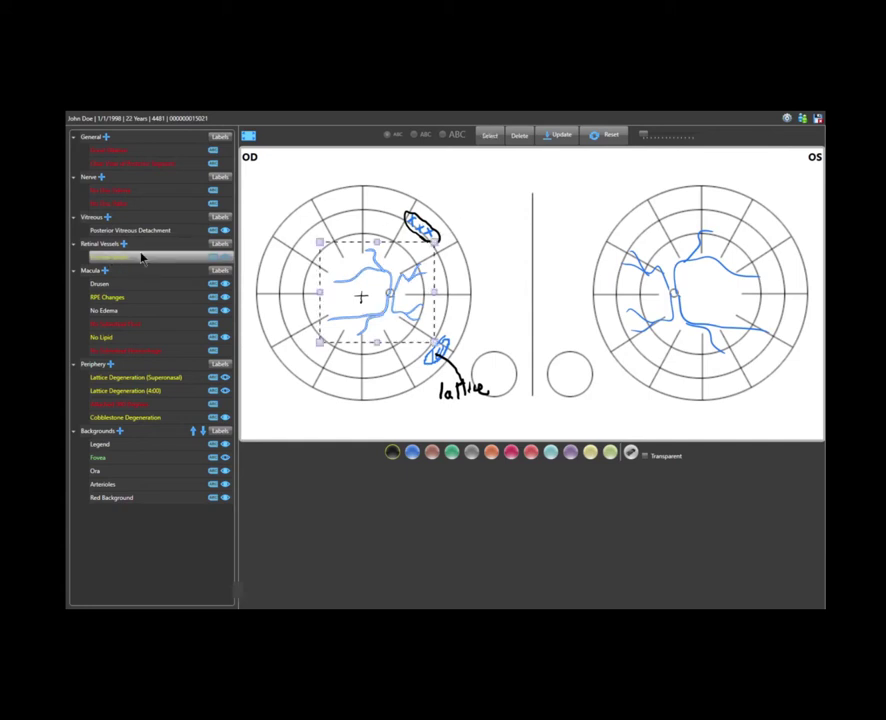
# Step: Show the findings for both eyes and copy the OD superonasal lattice degeneration drawing, mirrored, to OS
pyautogui.click(165, 379)
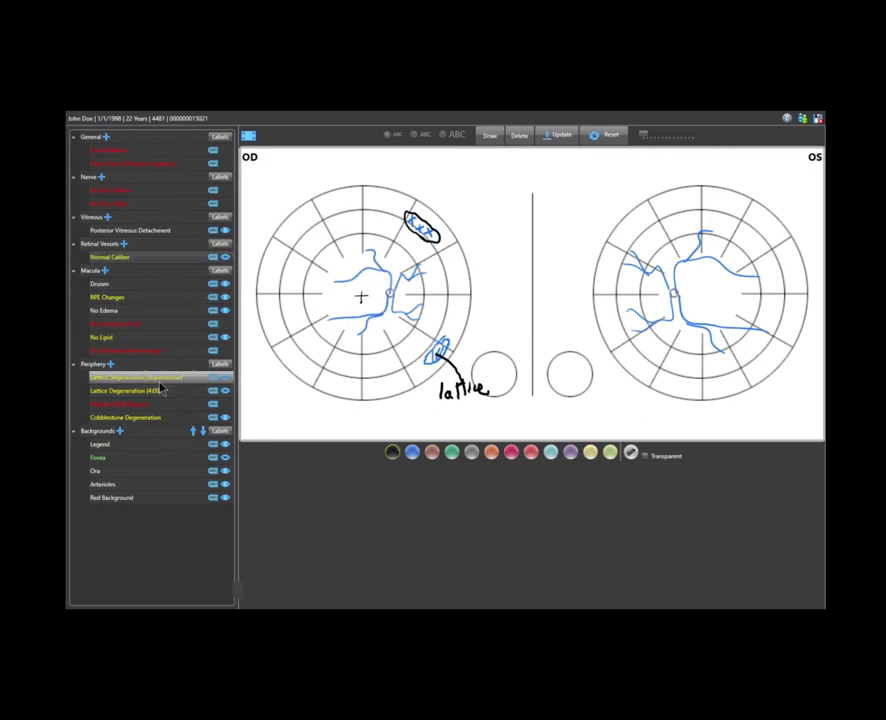
pyautogui.click(252, 136)
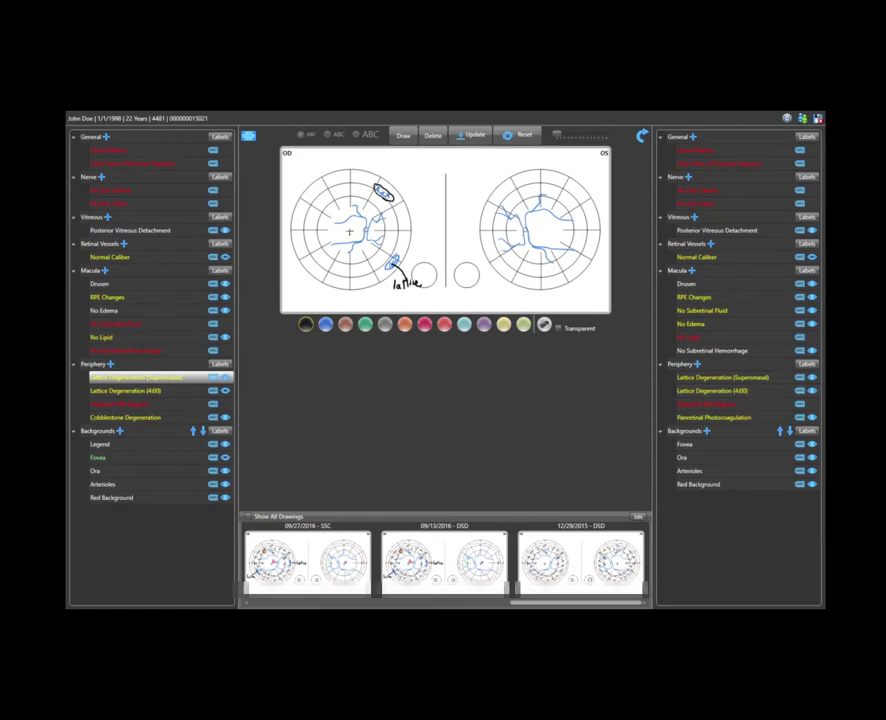
pyautogui.click(163, 378)
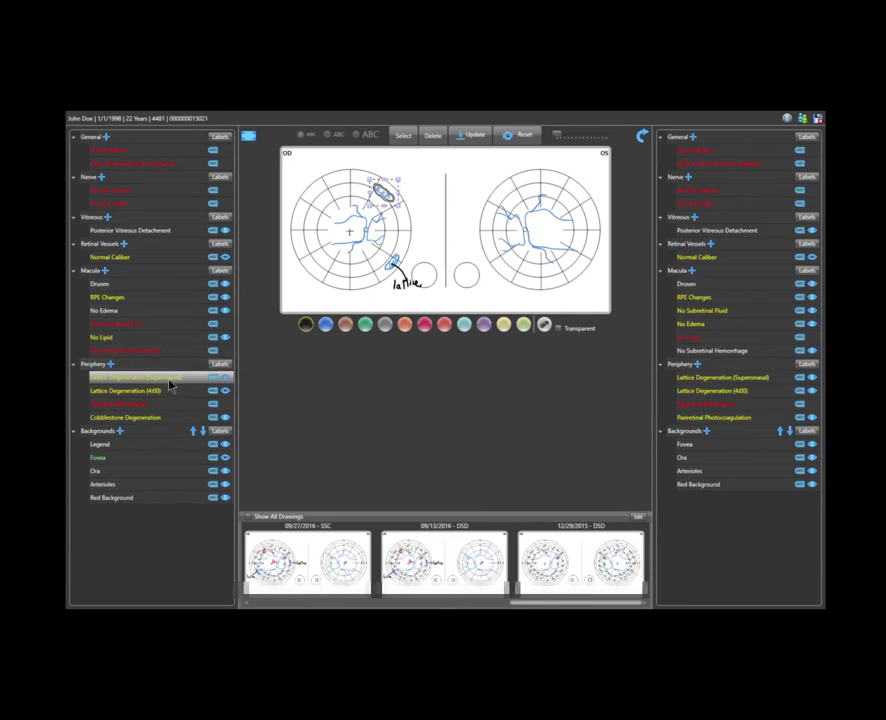
pyautogui.click(169, 385)
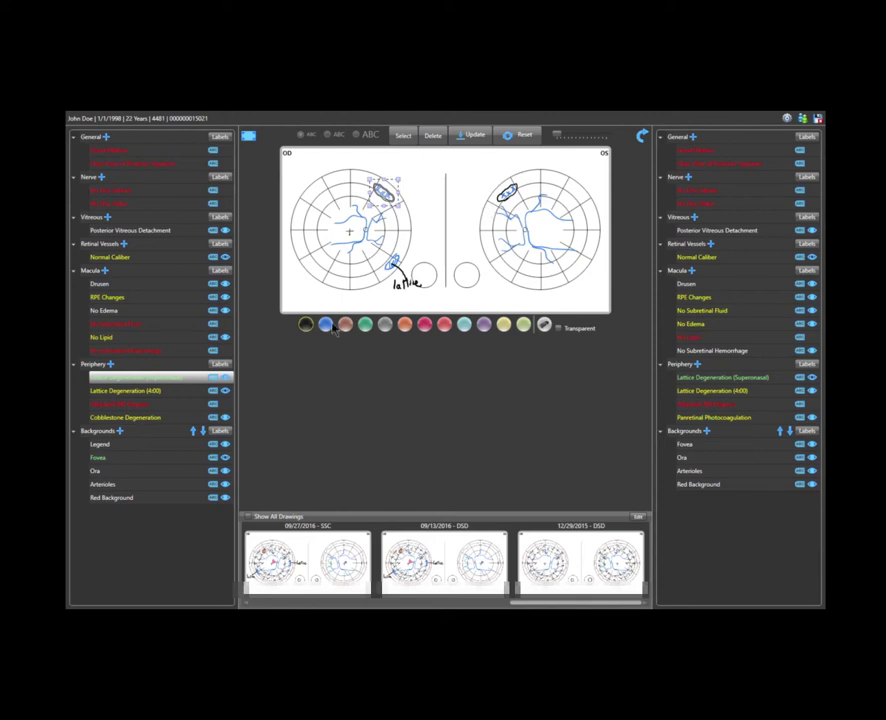
pyautogui.click(189, 380)
pyautogui.click(374, 184)
# Step: Copy the OD Lattice Degeneration (4:00) drawing with its lattice label to OS
pyautogui.click(162, 392)
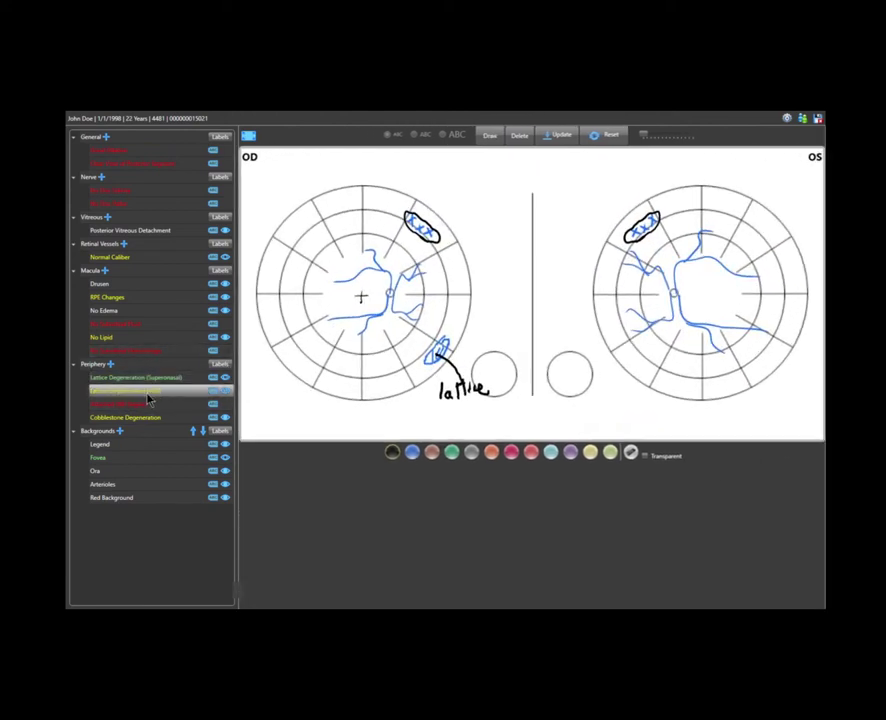
pyautogui.click(134, 396)
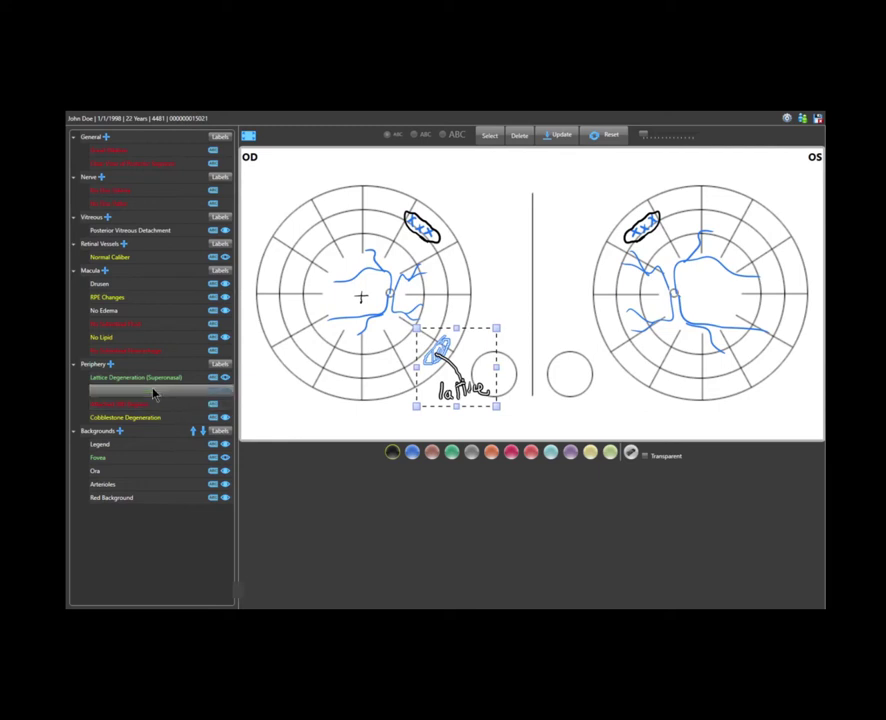
pyautogui.click(204, 398)
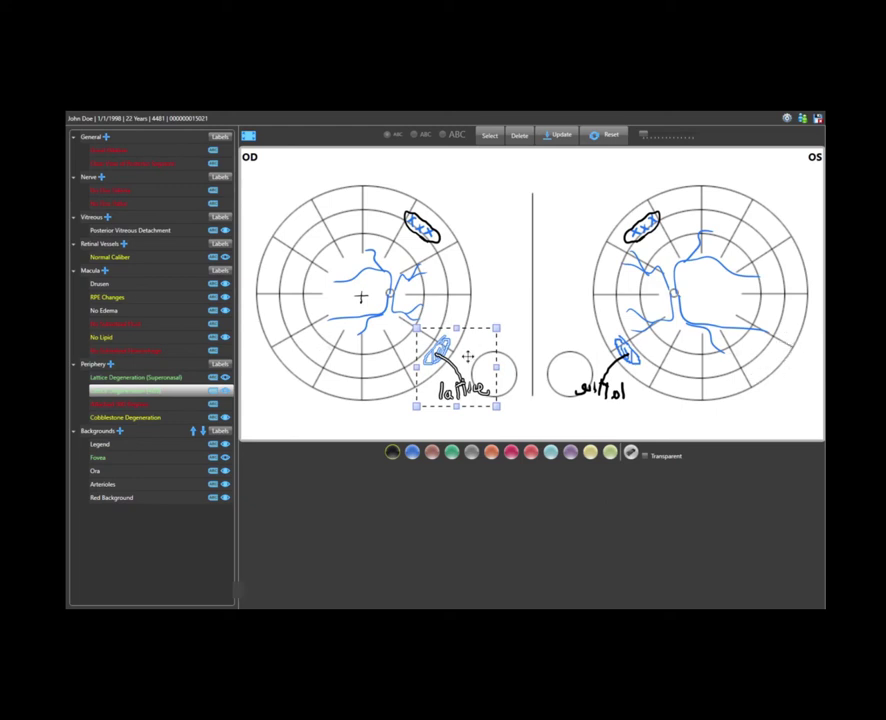
# Step: Move the OD 4:00 lattice drawing onto the OS temporal periphery and back to its place in OD
pyautogui.moveTo(443, 349)
pyautogui.mouseDown()
pyautogui.moveTo(763, 365)
pyautogui.moveTo(780, 341)
pyautogui.mouseUp()
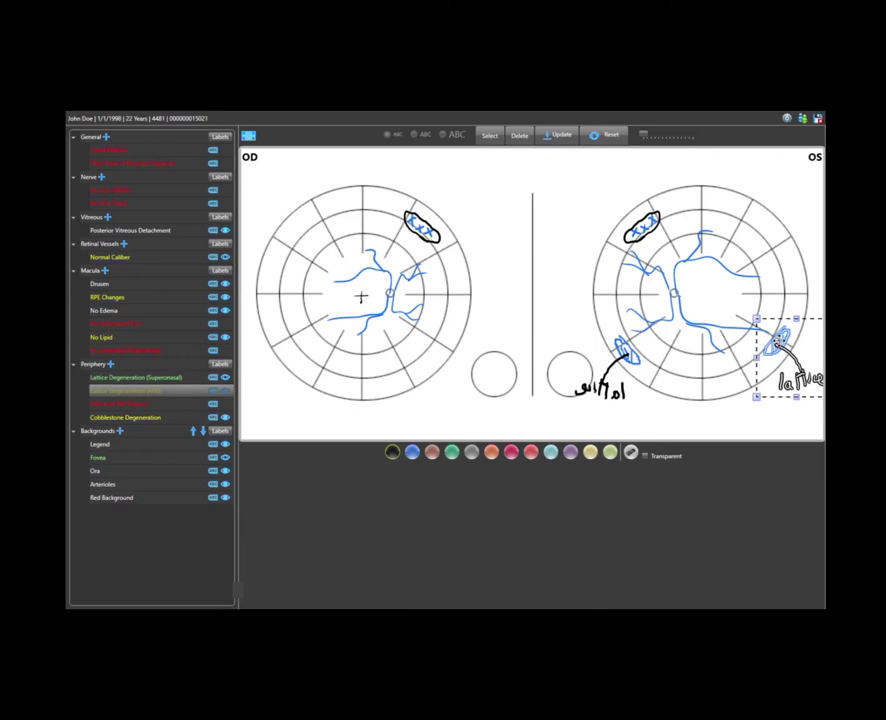
pyautogui.moveTo(778, 341)
pyautogui.mouseDown()
pyautogui.moveTo(449, 356)
pyautogui.moveTo(445, 347)
pyautogui.mouseUp()
pyautogui.click(444, 347)
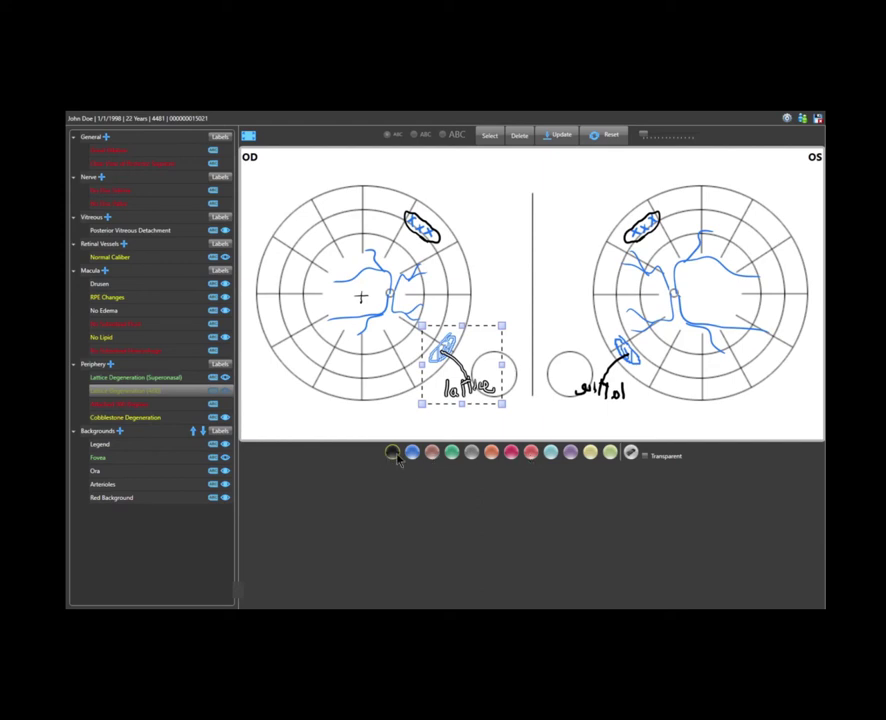
# Step: Shade the upper half of the OD fundus in transparent crimson at maximum pen thickness, filling the remaining gaps
pyautogui.click(512, 456)
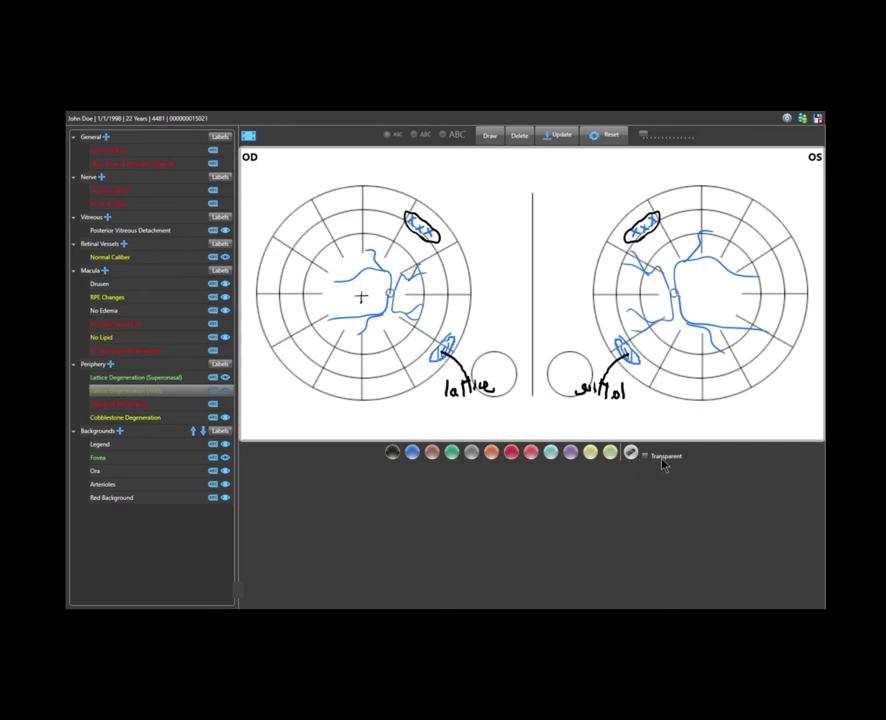
pyautogui.moveTo(645, 137); pyautogui.dragTo(706, 140)
pyautogui.moveTo(322, 201)
pyautogui.mouseDown()
pyautogui.moveTo(287, 228)
pyautogui.moveTo(270, 274)
pyautogui.moveTo(350, 212)
pyautogui.moveTo(330, 231)
pyautogui.moveTo(296, 236)
pyautogui.moveTo(346, 203)
pyautogui.moveTo(287, 254)
pyautogui.moveTo(416, 222)
pyautogui.moveTo(368, 261)
pyautogui.moveTo(305, 285)
pyautogui.moveTo(470, 269)
pyautogui.moveTo(364, 202)
pyautogui.moveTo(340, 219)
pyautogui.moveTo(376, 203)
pyautogui.mouseUp()
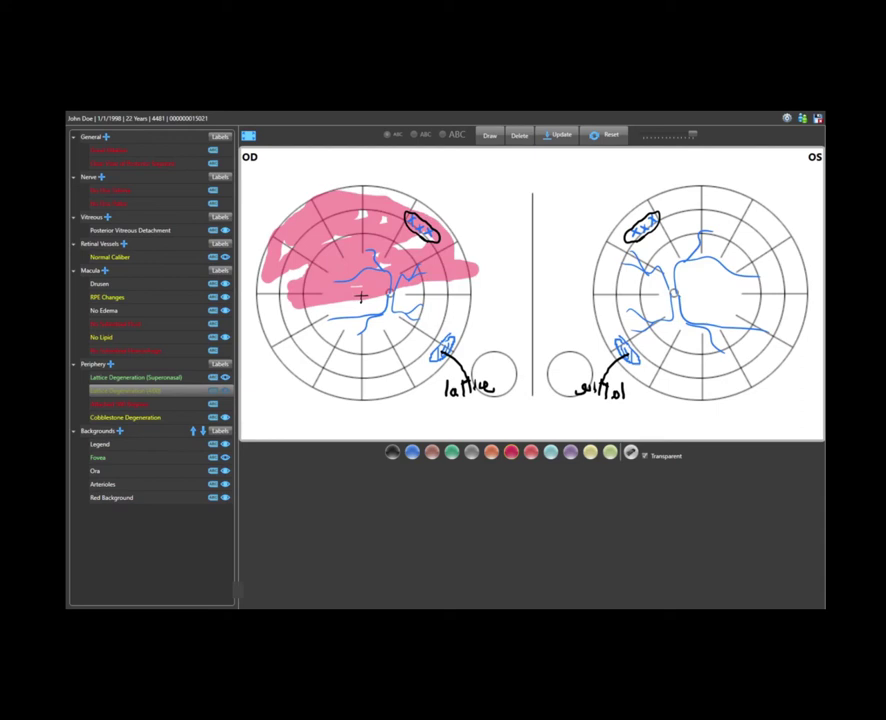
pyautogui.moveTo(296, 300)
pyautogui.mouseDown()
pyautogui.moveTo(264, 304)
pyautogui.moveTo(274, 283)
pyautogui.moveTo(306, 268)
pyautogui.moveTo(290, 242)
pyautogui.moveTo(258, 266)
pyautogui.moveTo(257, 300)
pyautogui.mouseUp()
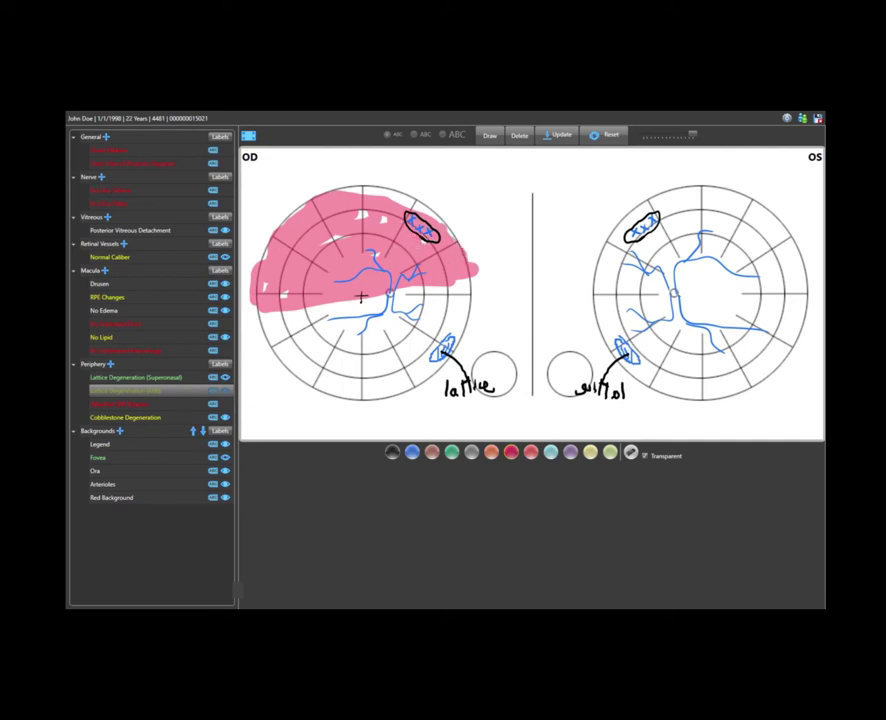
pyautogui.click(349, 249)
pyautogui.click(365, 231)
pyautogui.click(375, 224)
pyautogui.click(383, 220)
pyautogui.click(363, 217)
# Step: Shade the lower nasal area of the OD fundus in transparent blue at maximum pen thickness
pyautogui.click(410, 455)
pyautogui.click(645, 455)
pyautogui.click(675, 458)
pyautogui.moveTo(646, 139); pyautogui.dragTo(704, 139)
pyautogui.moveTo(456, 302)
pyautogui.mouseDown()
pyautogui.moveTo(418, 378)
pyautogui.moveTo(456, 312)
pyautogui.moveTo(393, 383)
pyautogui.mouseUp()
pyautogui.moveTo(438, 305)
pyautogui.mouseDown()
pyautogui.moveTo(393, 364)
pyautogui.moveTo(396, 356)
pyautogui.moveTo(421, 371)
pyautogui.mouseUp()
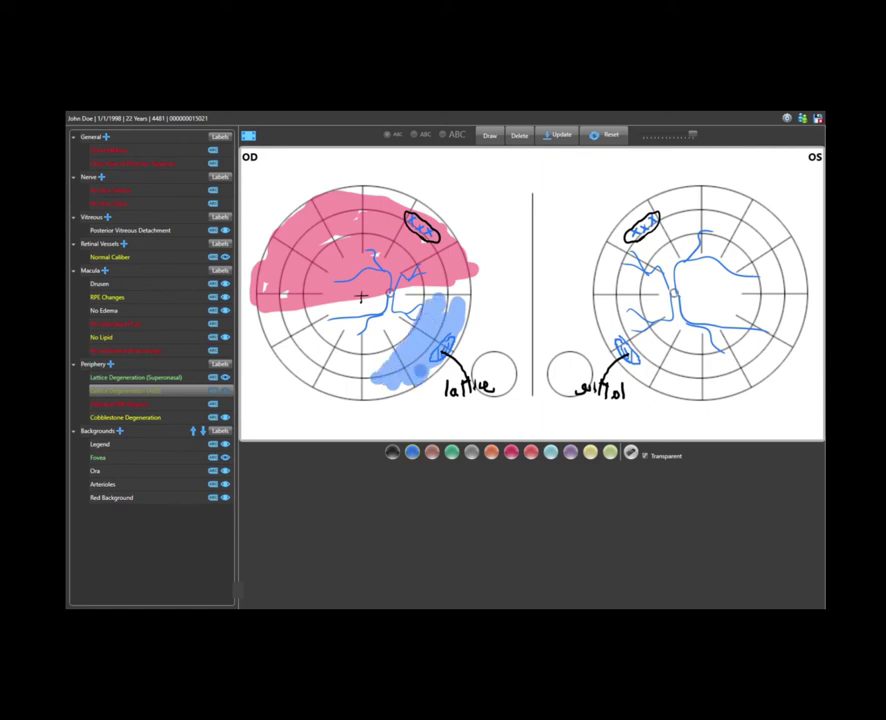
# Step: Shade the inferior periphery of the OD fundus in transparent light blue at maximum pen thickness
pyautogui.click(392, 453)
pyautogui.moveTo(645, 135); pyautogui.dragTo(690, 135)
pyautogui.click(644, 456)
pyautogui.moveTo(645, 135); pyautogui.dragTo(692, 135)
pyautogui.click(653, 457)
pyautogui.moveTo(338, 380)
pyautogui.mouseDown()
pyautogui.moveTo(375, 391)
pyautogui.moveTo(314, 382)
pyautogui.moveTo(316, 368)
pyautogui.moveTo(382, 358)
pyautogui.mouseUp()
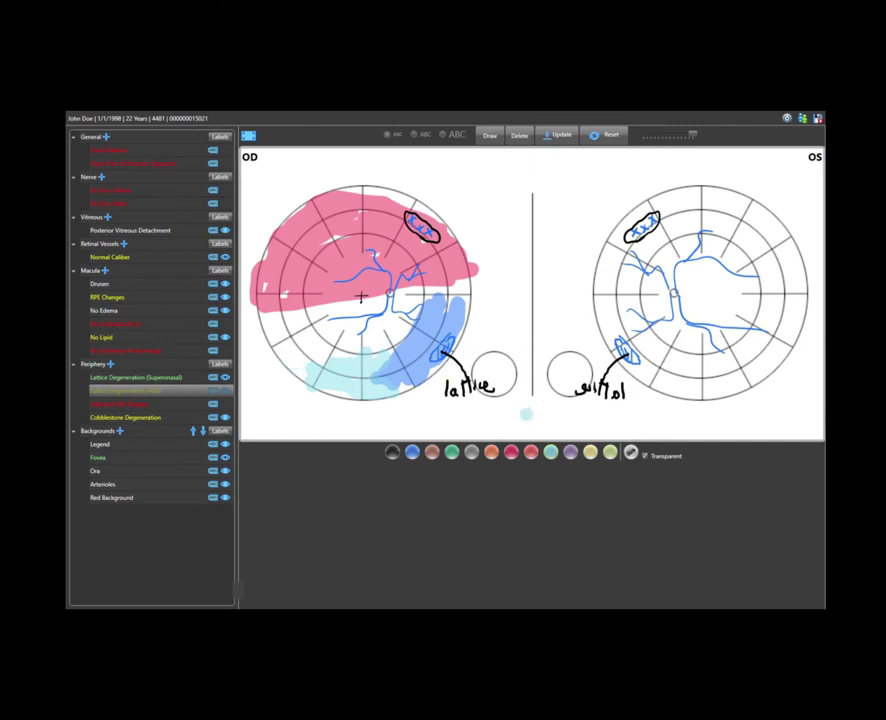
# Step: Choose the orange drawing colour and set the pen to maximum thickness in the enlarged drawing view
pyautogui.click(491, 451)
pyautogui.click(248, 136)
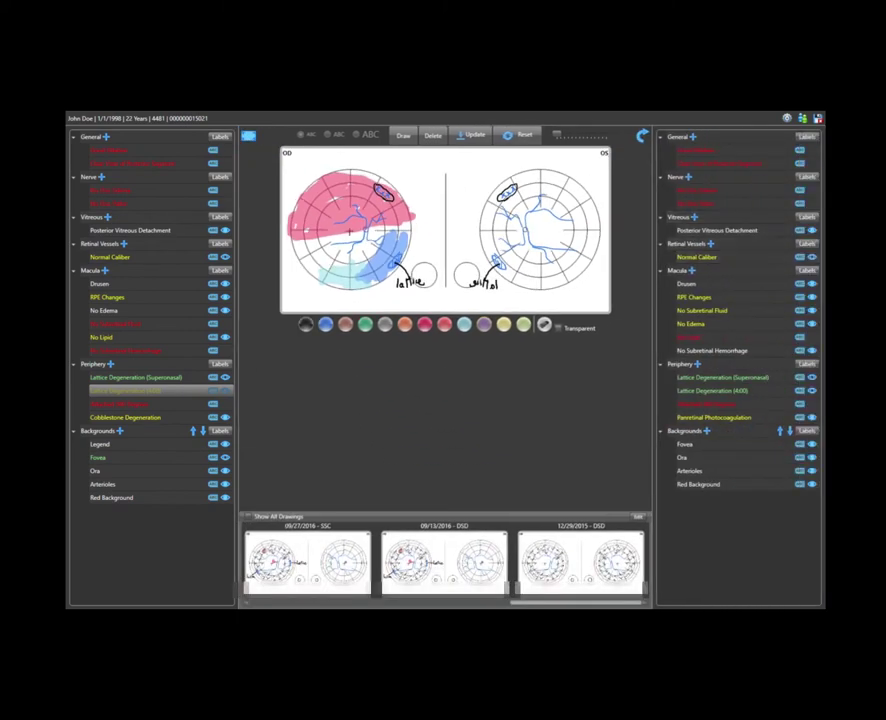
pyautogui.click(248, 135)
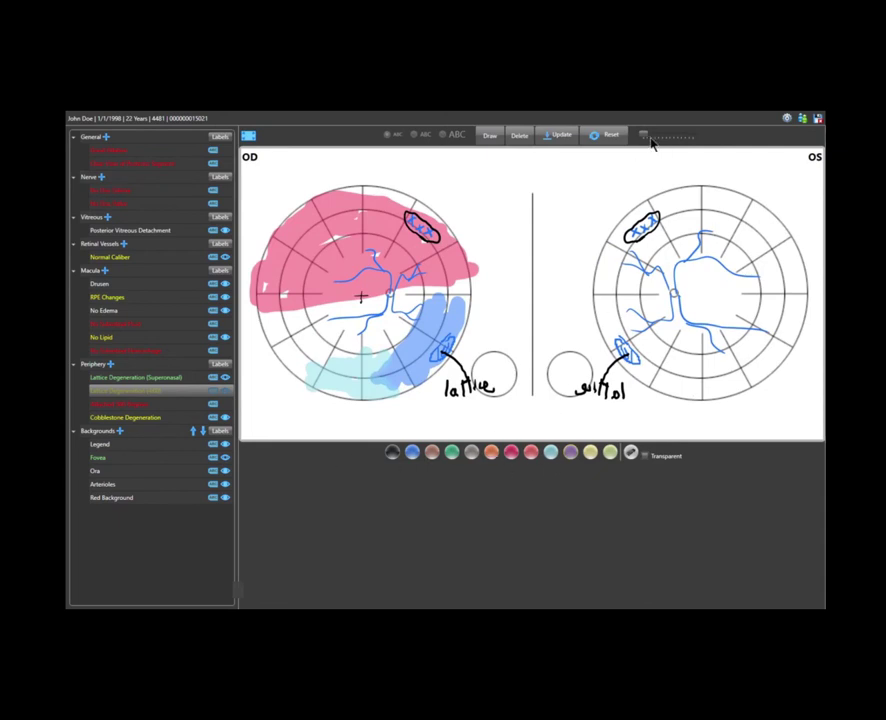
pyautogui.moveTo(644, 135); pyautogui.dragTo(736, 138)
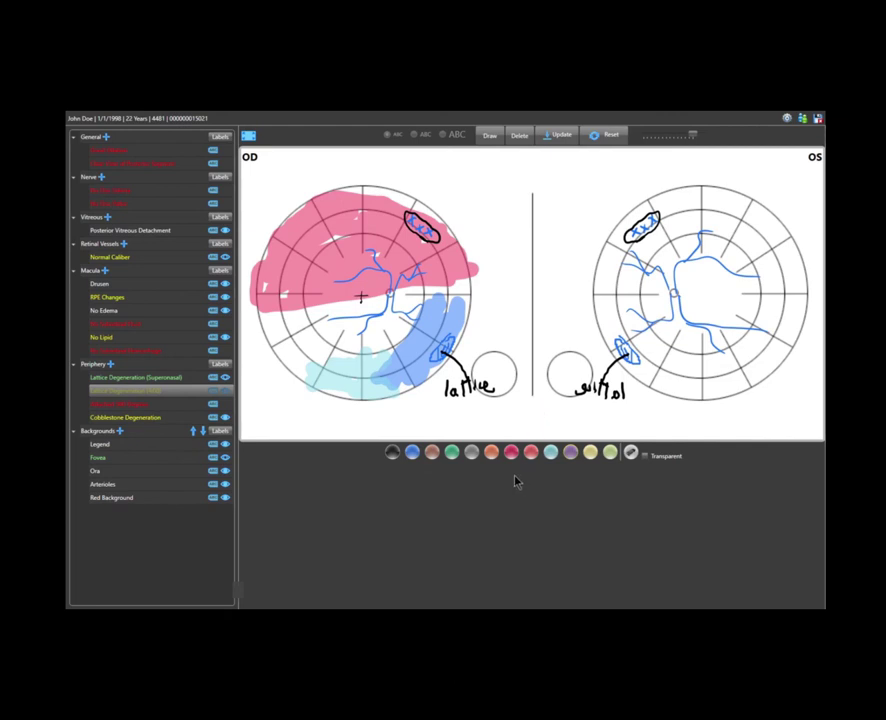